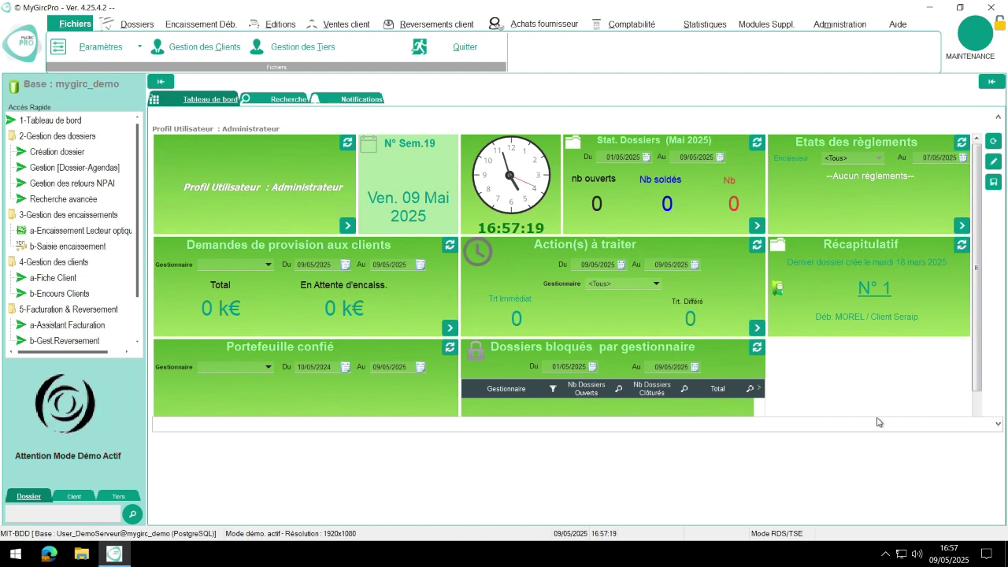
Open Gestion des Tiers and start a blank new third-party entry.
{"action": "left_click", "coordinate": [306, 48]}
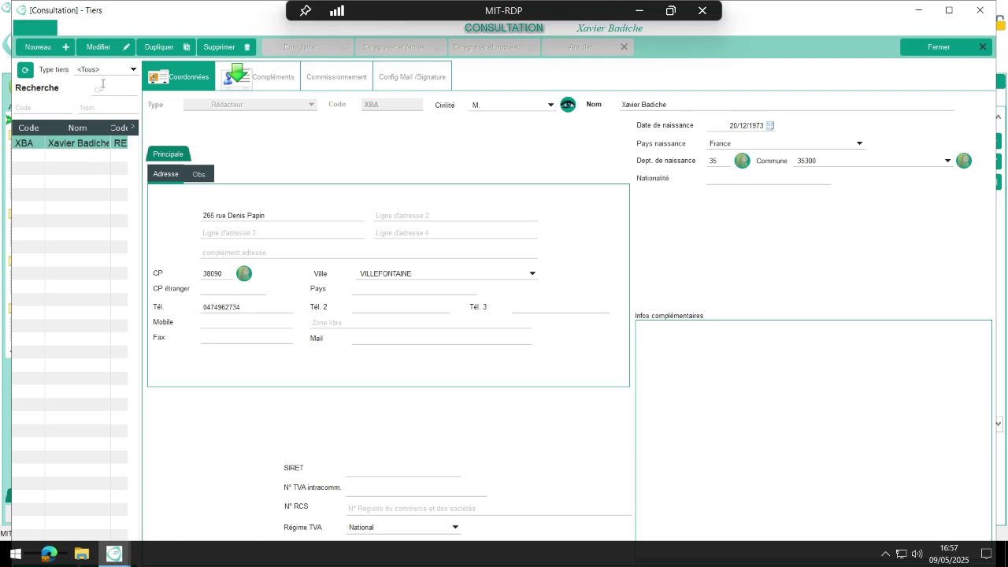
{"action": "left_click", "coordinate": [48, 52]}
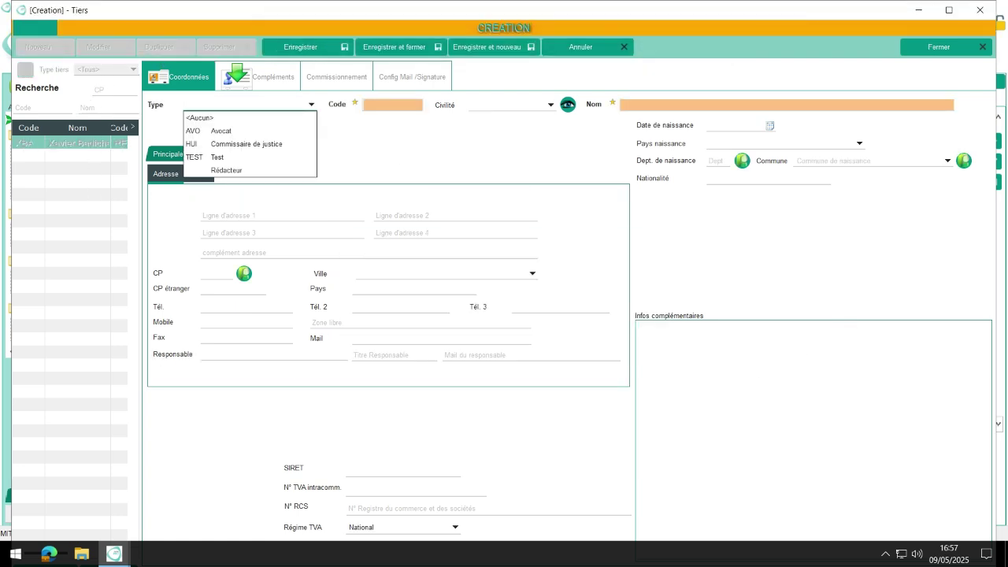
Save a Rédacteur third party coded JBO, civility Mme, with the pasted full name.
{"action": "left_click", "coordinate": [235, 171]}
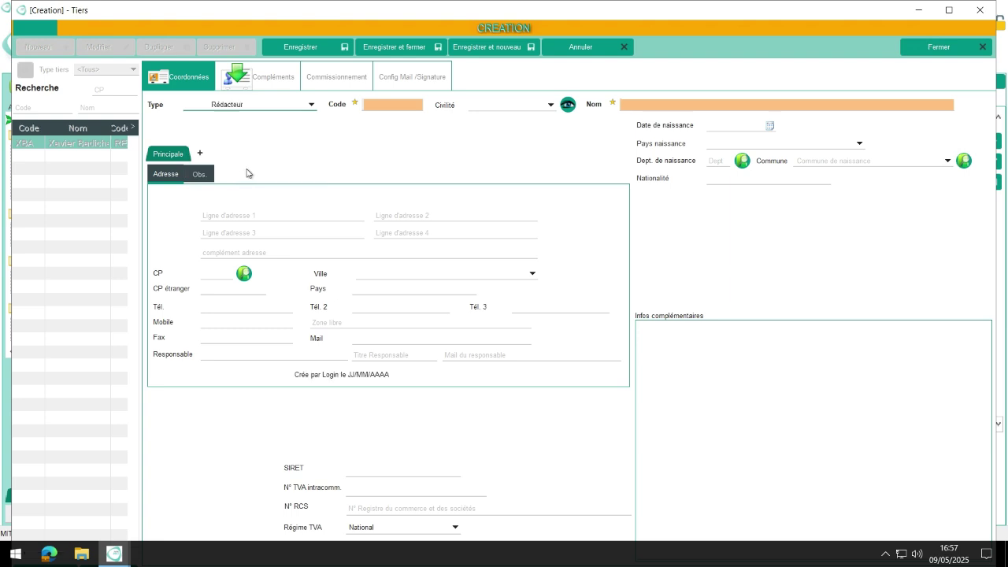
{"action": "left_click", "coordinate": [540, 108]}
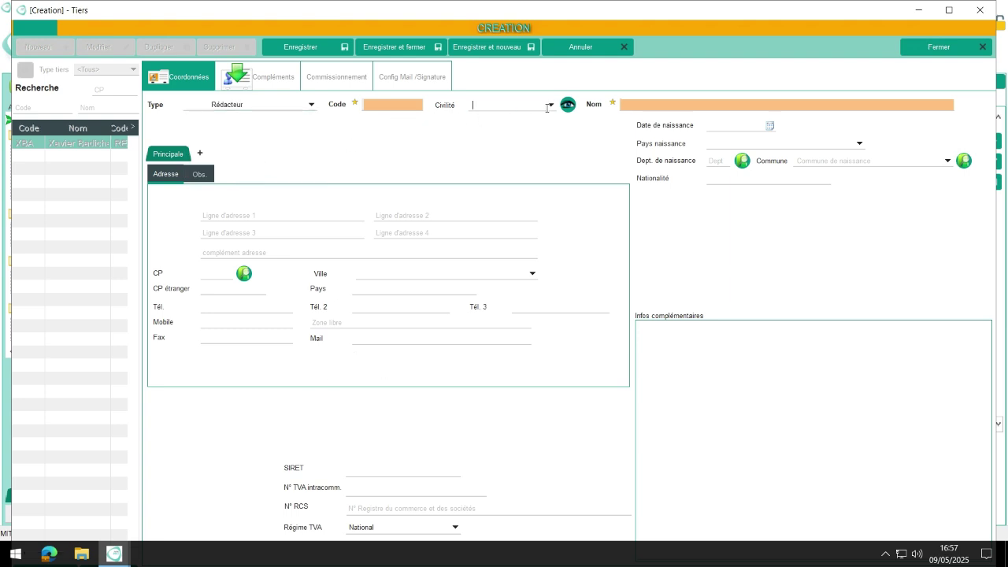
{"action": "left_click", "coordinate": [549, 106]}
{"action": "left_click", "coordinate": [543, 147]}
{"action": "left_click", "coordinate": [655, 105]}
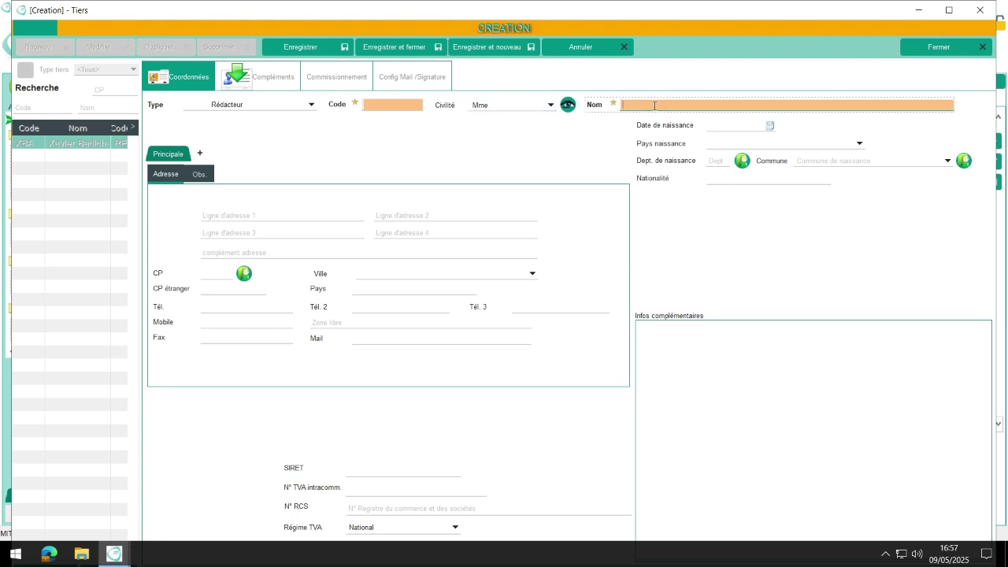
{"action": "left_click", "coordinate": [388, 104]}
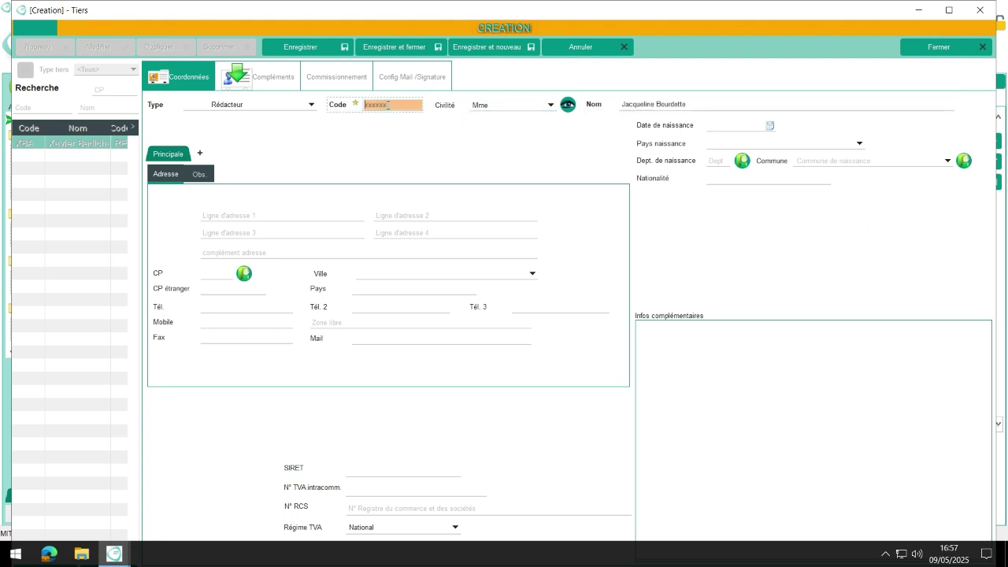
{"action": "type", "text": "J"}
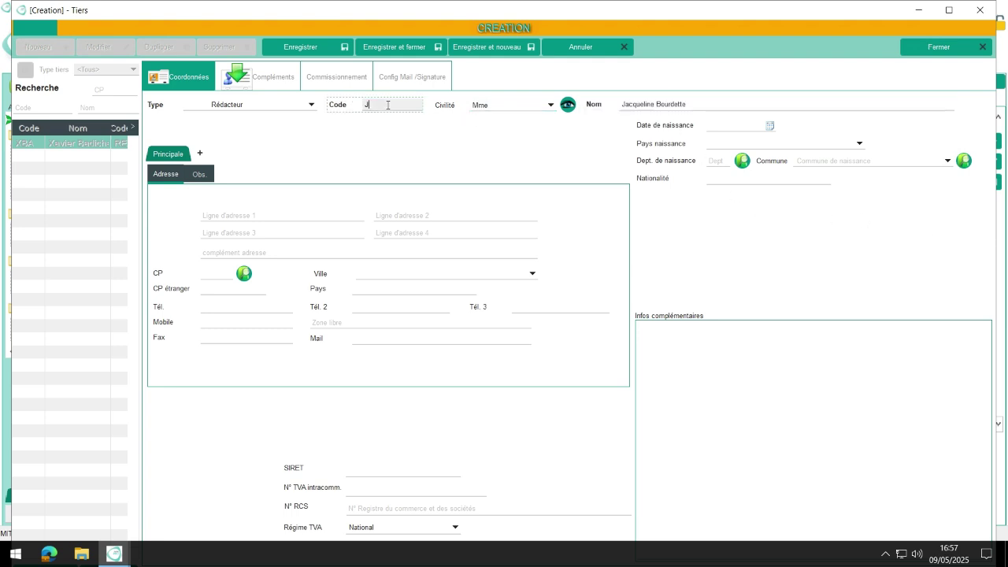
{"action": "type", "text": "BO"}
{"action": "left_click", "coordinate": [509, 49]}
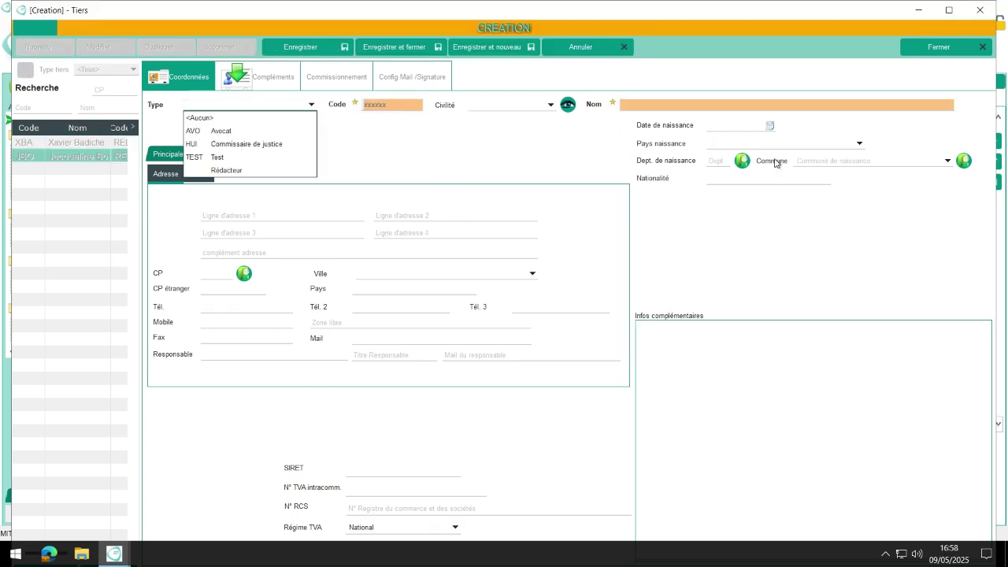
Save a Rédacteur third party coded JDE, civility M., with the writer's full name.
{"action": "left_click", "coordinate": [703, 103]}
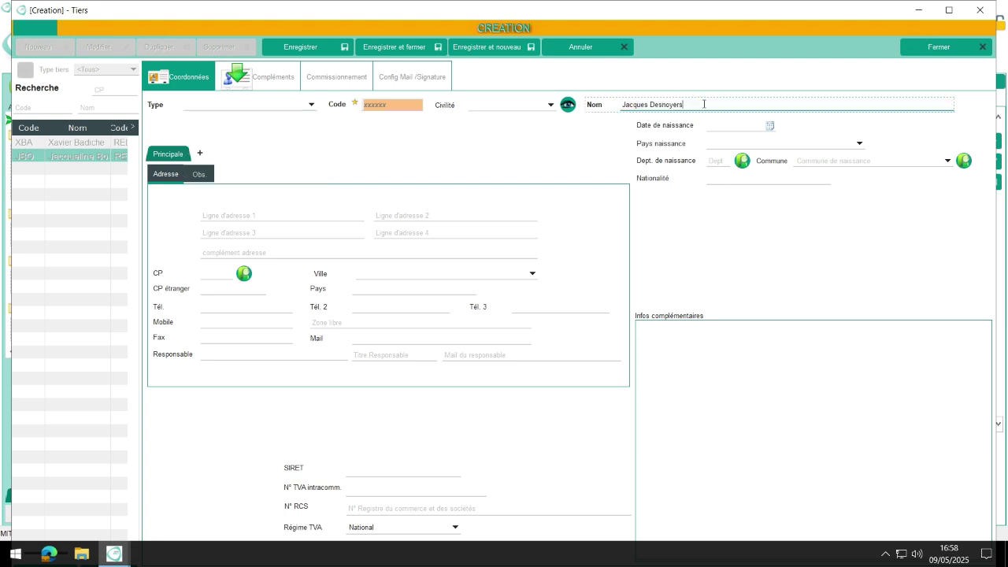
{"action": "left_click", "coordinate": [415, 104]}
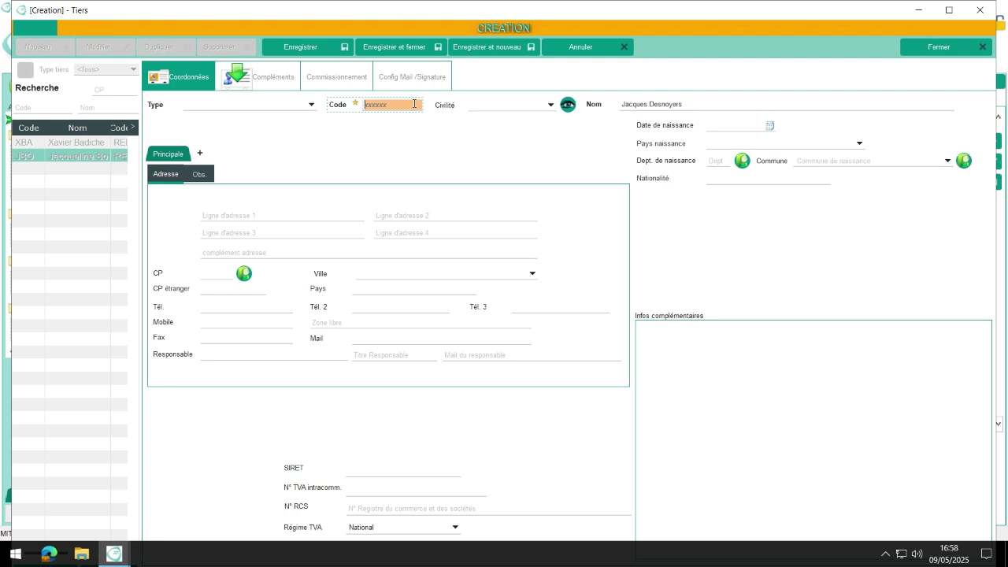
{"action": "type", "text": "JDE"}
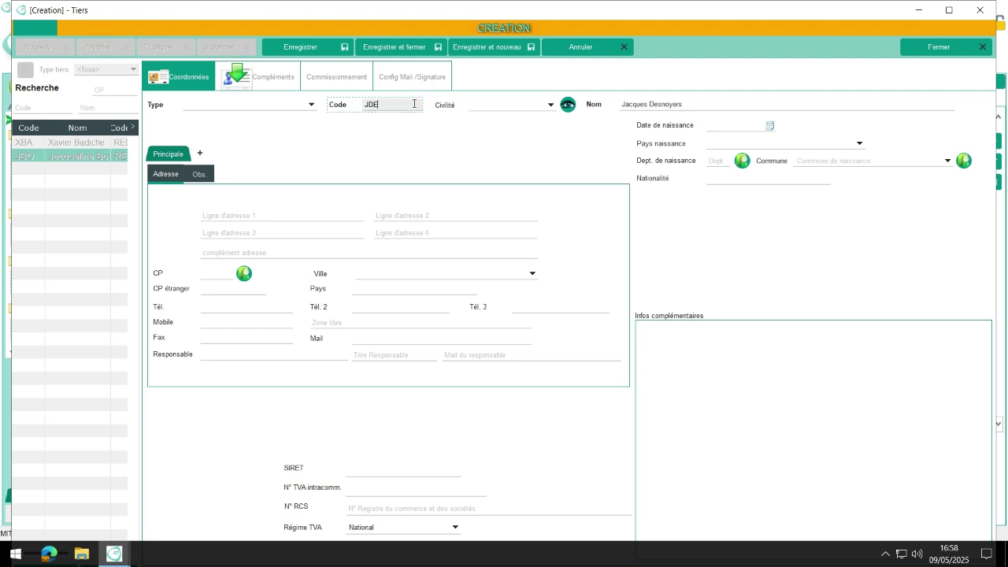
{"action": "left_click", "coordinate": [551, 105]}
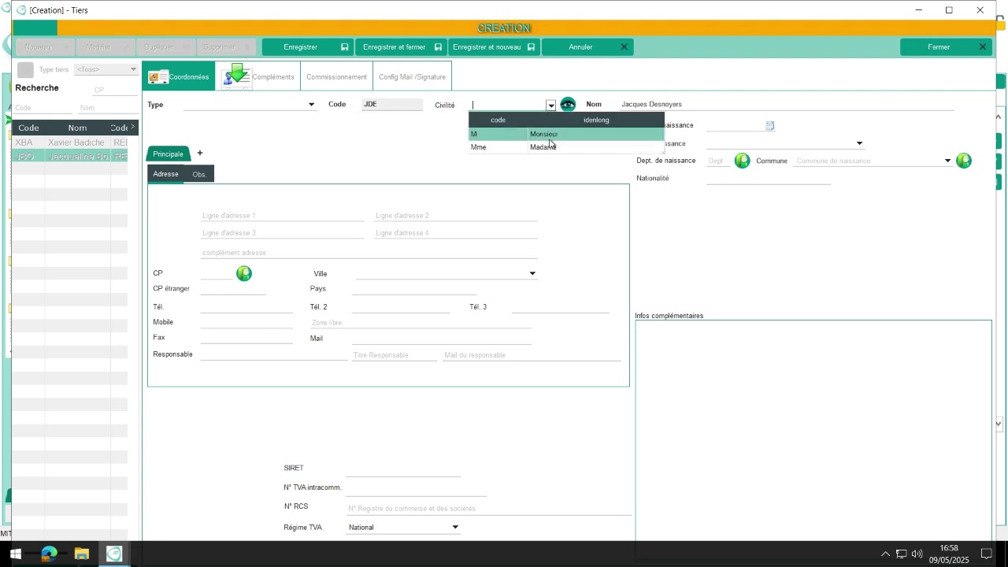
{"action": "left_click", "coordinate": [538, 136]}
{"action": "left_click", "coordinate": [279, 105]}
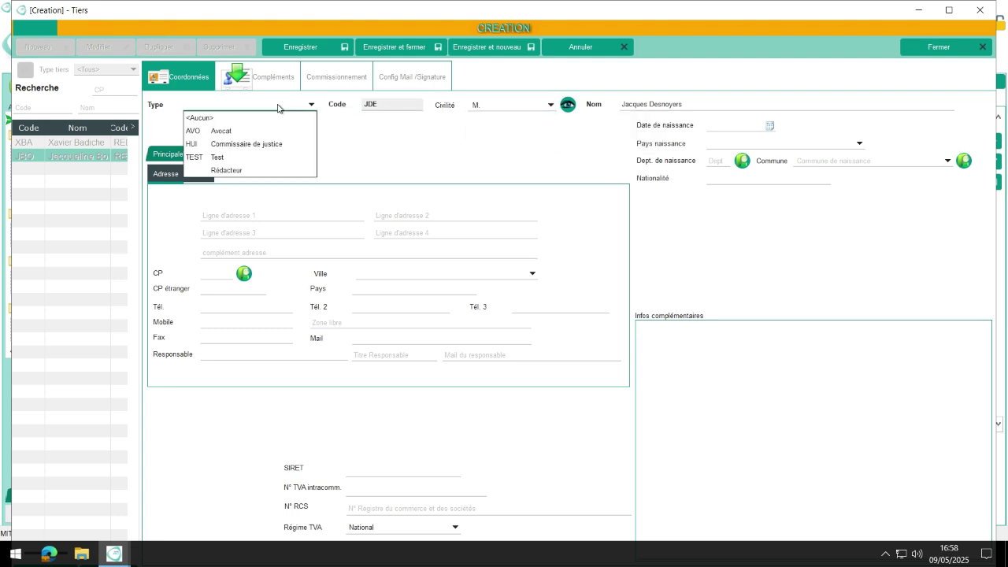
{"action": "left_click", "coordinate": [264, 170]}
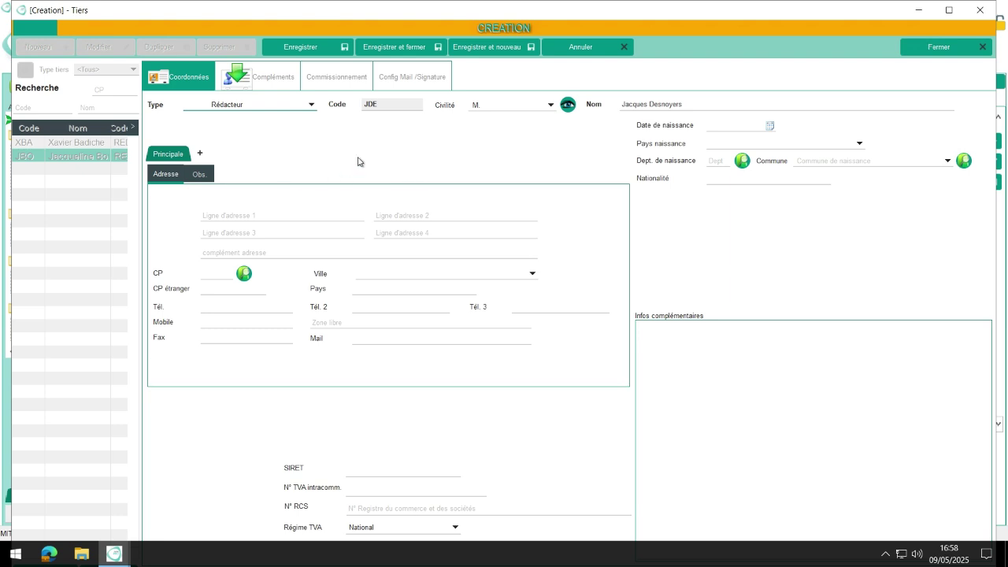
{"action": "left_click", "coordinate": [506, 49]}
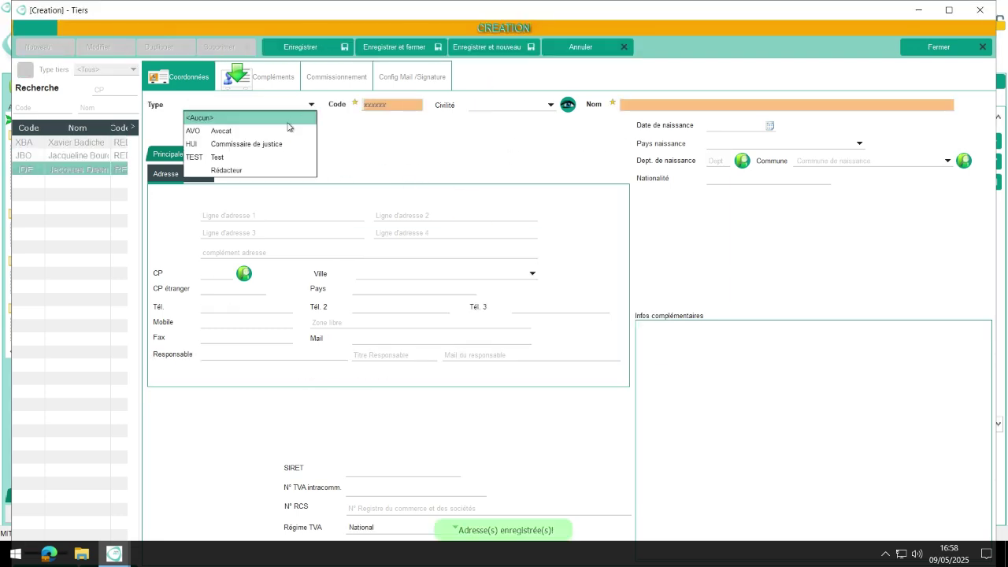
Save the Rédacteur coded ALE, civility Mme, with its full name, and close the window.
{"action": "left_click", "coordinate": [232, 171]}
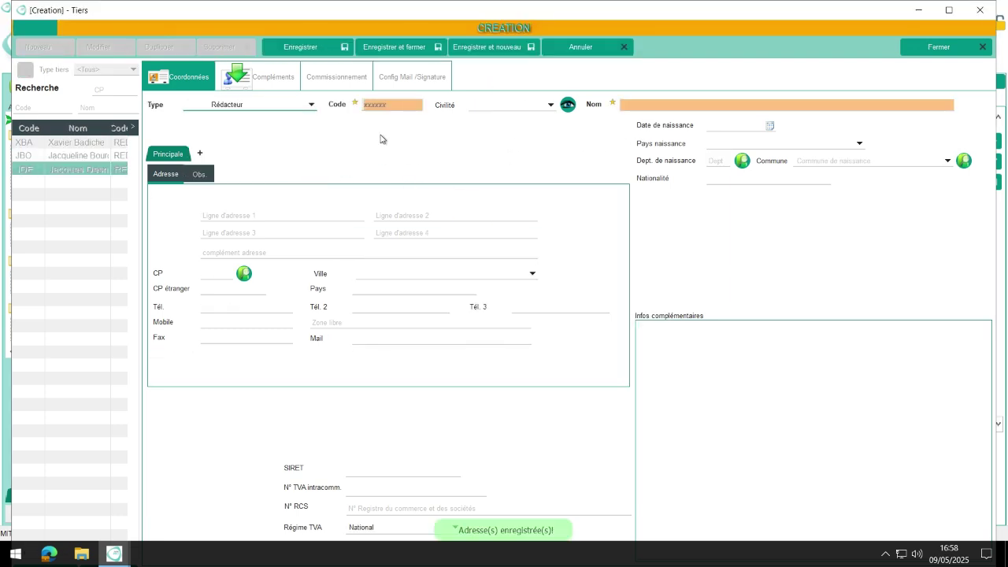
{"action": "left_click", "coordinate": [636, 103]}
{"action": "left_click", "coordinate": [406, 103]}
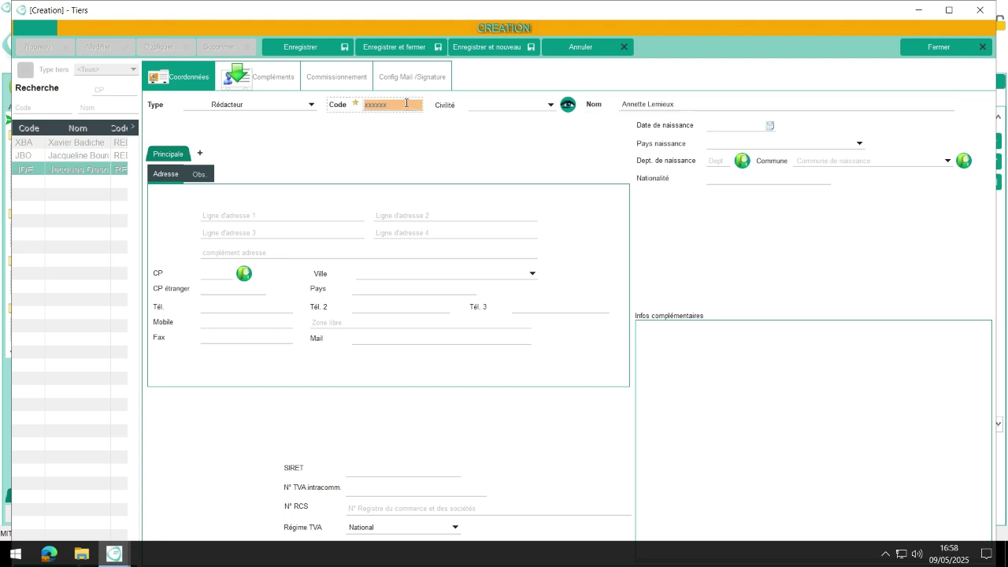
{"action": "type", "text": "ALE"}
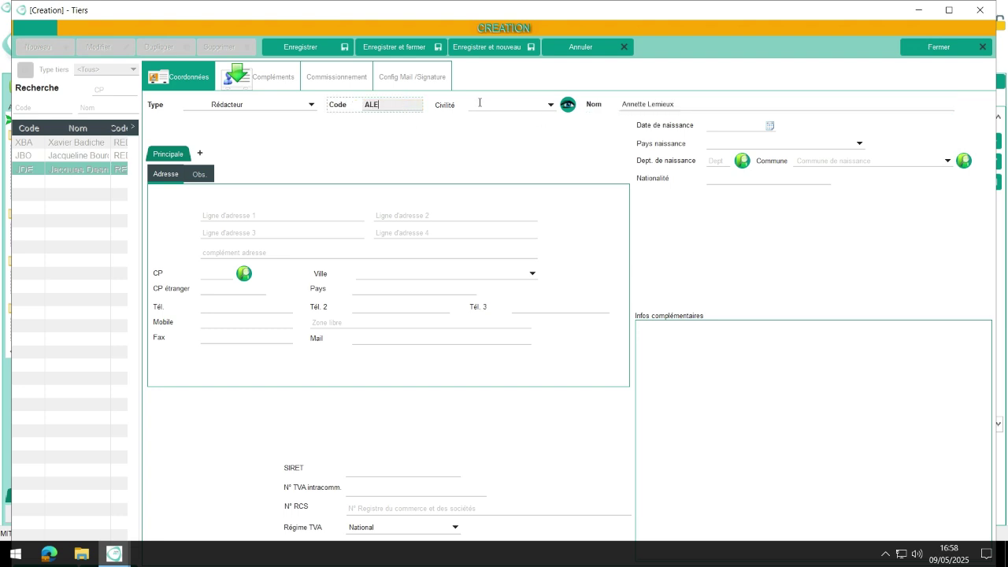
{"action": "left_click", "coordinate": [548, 111]}
{"action": "left_click", "coordinate": [540, 149]}
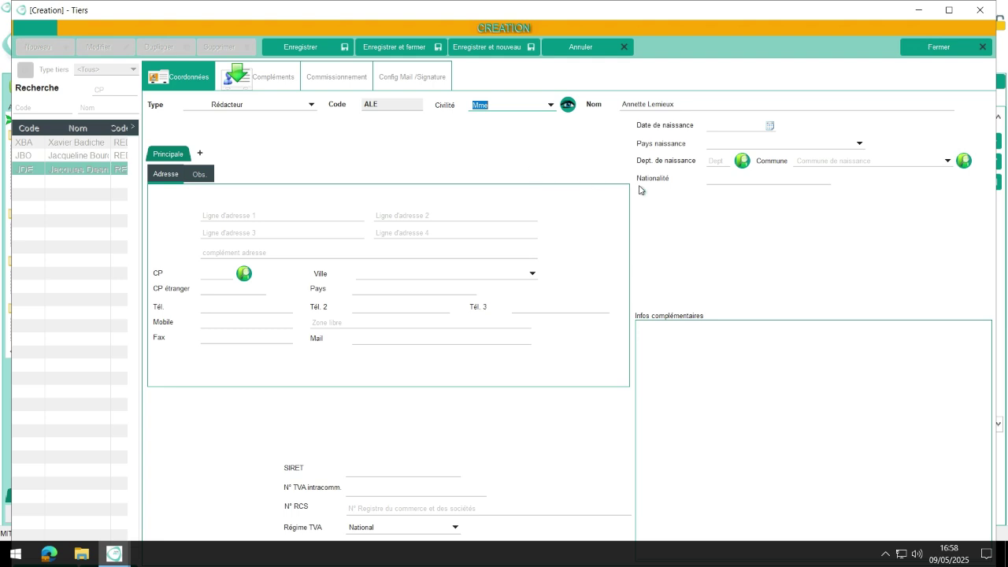
{"action": "left_click", "coordinate": [401, 47]}
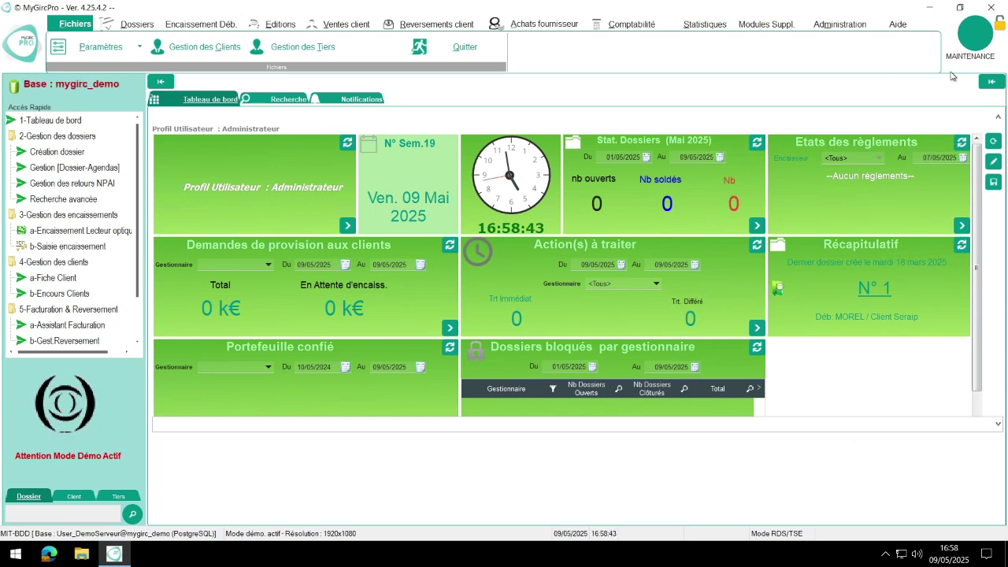
Quit MyGircPro and relaunch it on the 01 mygirc_demo connection.
{"action": "left_click", "coordinate": [990, 7]}
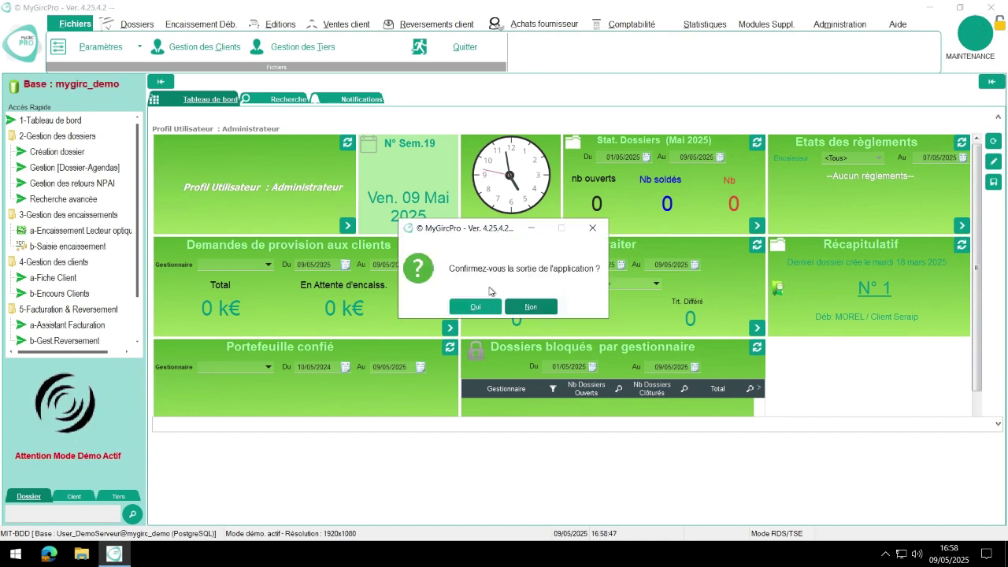
{"action": "left_click", "coordinate": [486, 307]}
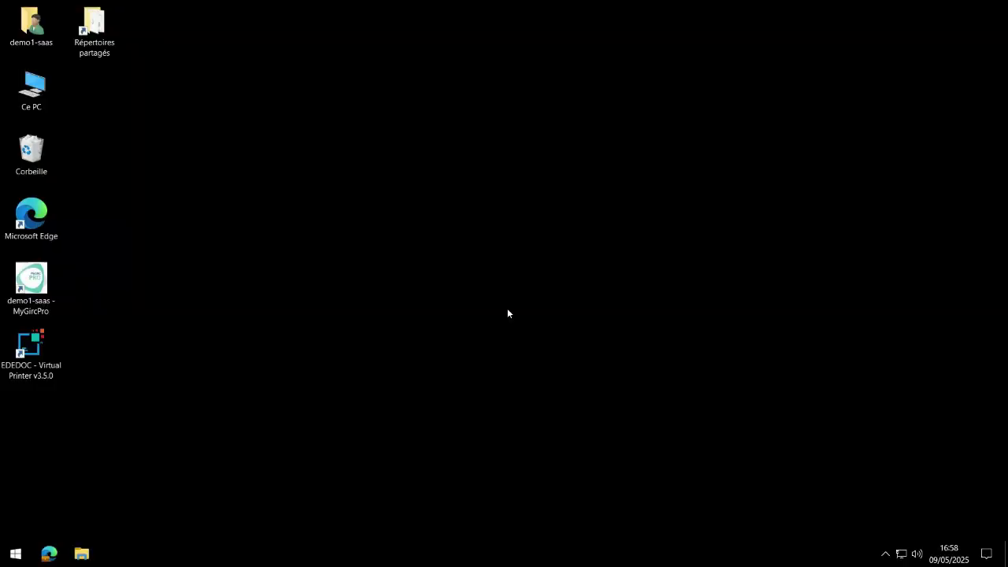
{"action": "double_click", "coordinate": [35, 289]}
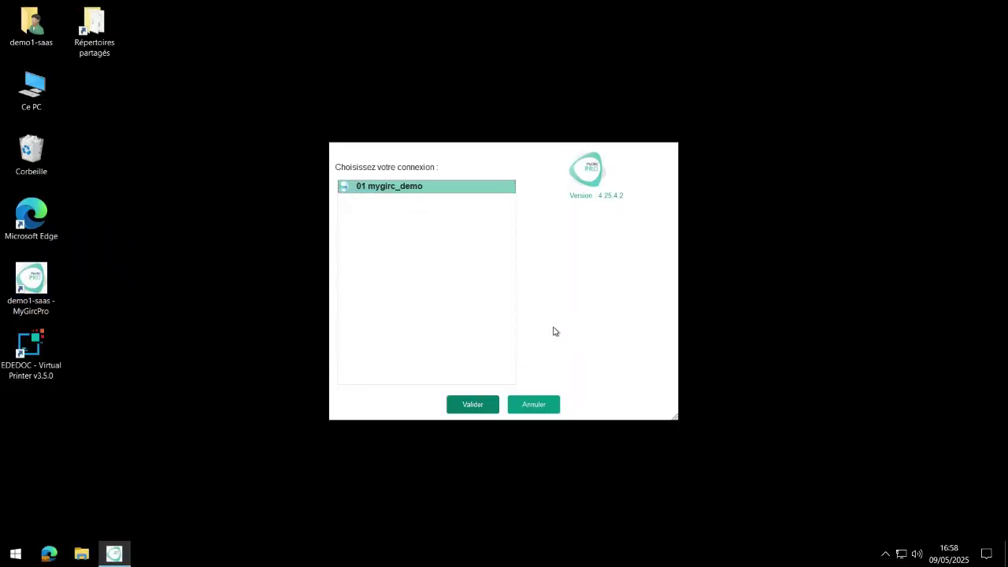
{"action": "left_click", "coordinate": [485, 401]}
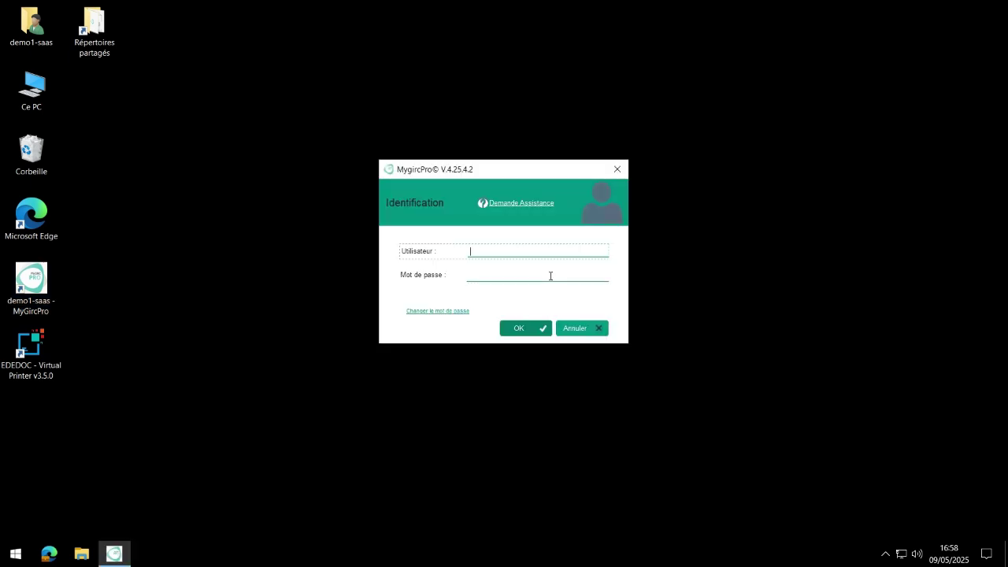
Sign in with the administrator user name and password, continuing past the supervisor prompt.
{"action": "left_click", "coordinate": [507, 274]}
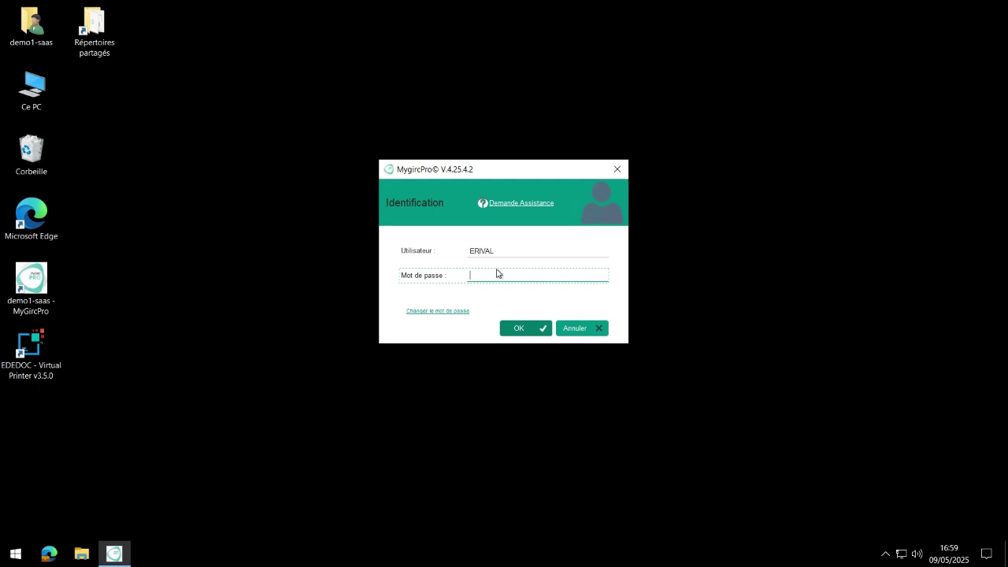
{"action": "key", "text": "ctrl+v"}
{"action": "left_click", "coordinate": [533, 332]}
{"action": "left_click", "coordinate": [512, 265]}
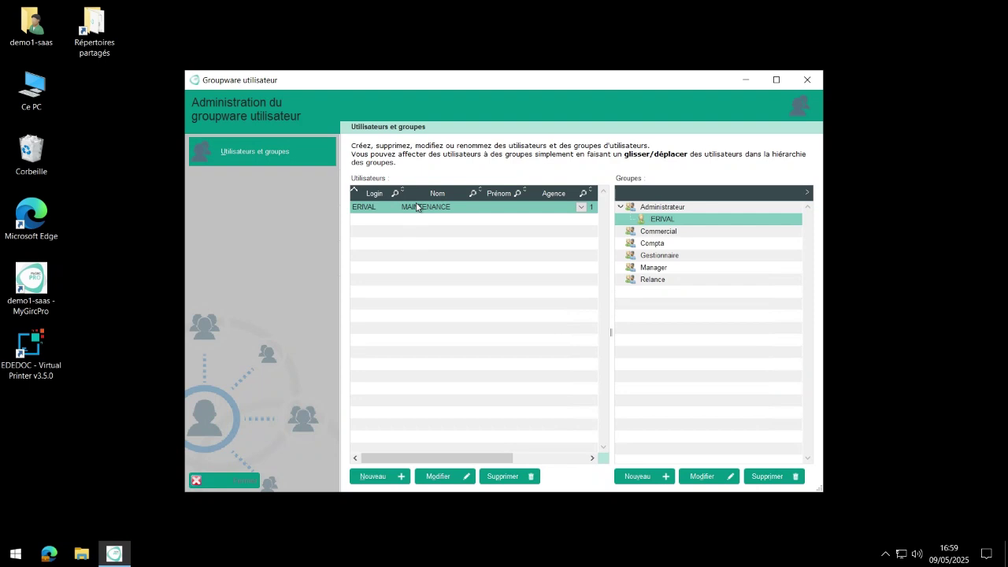
Place the existing user in the Administrateur group and review its account without changes.
{"action": "left_click_drag", "start_coordinate": [417, 207], "coordinate": [670, 211]}
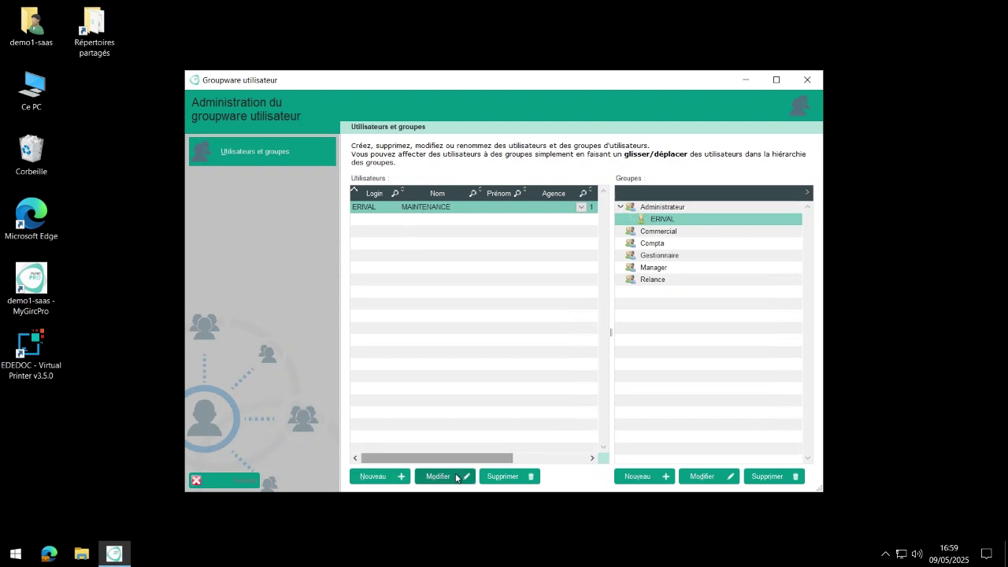
{"action": "left_click", "coordinate": [456, 477]}
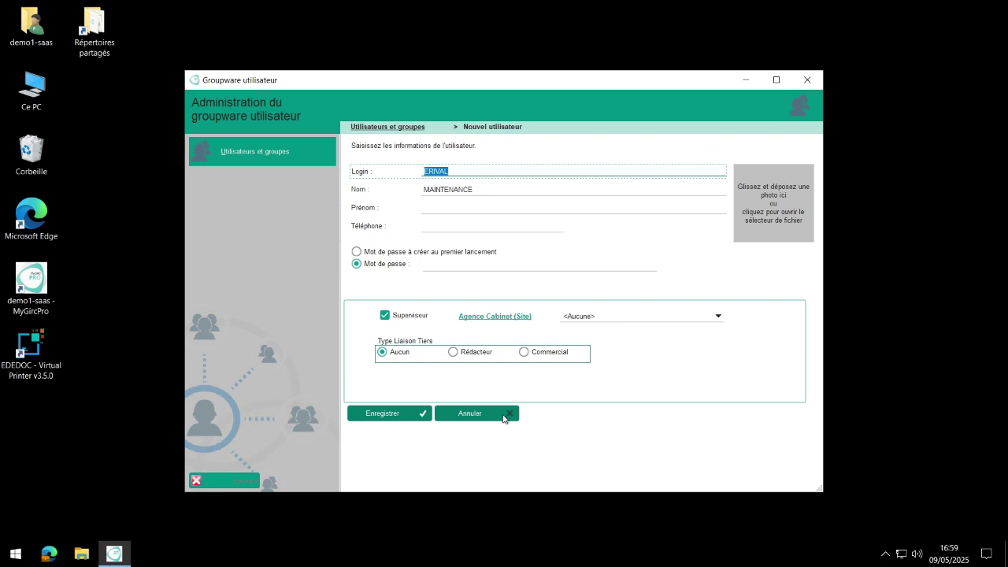
{"action": "left_click", "coordinate": [429, 415]}
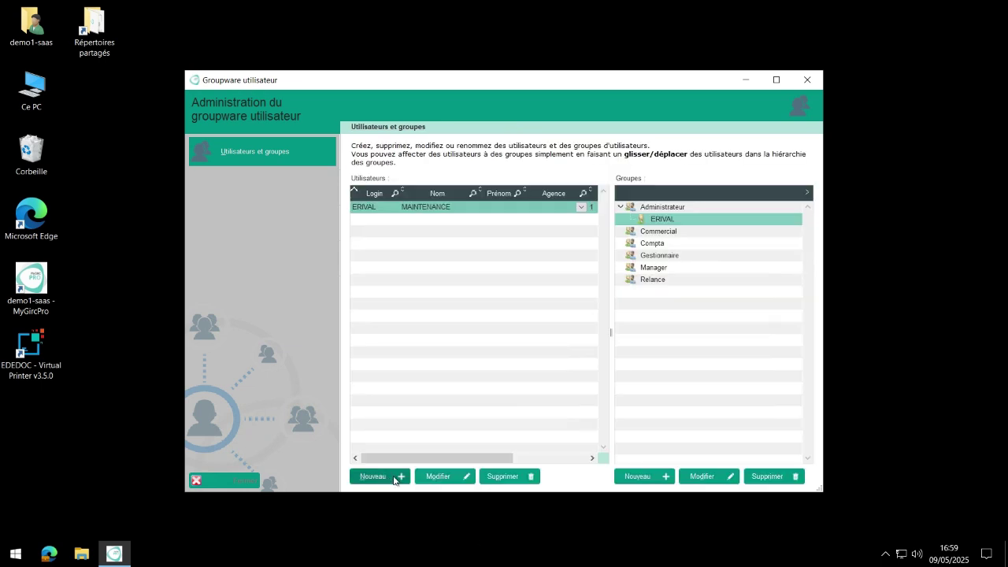
Enter the new user's login, last name, first name and phone number, replacing dots with spaces.
{"action": "left_click", "coordinate": [394, 479]}
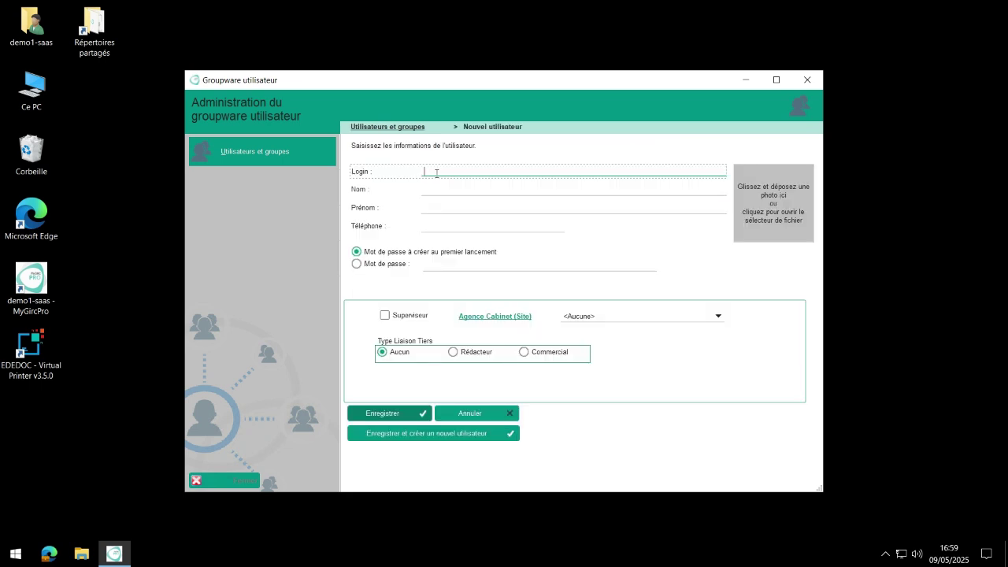
{"action": "left_click", "coordinate": [446, 189]}
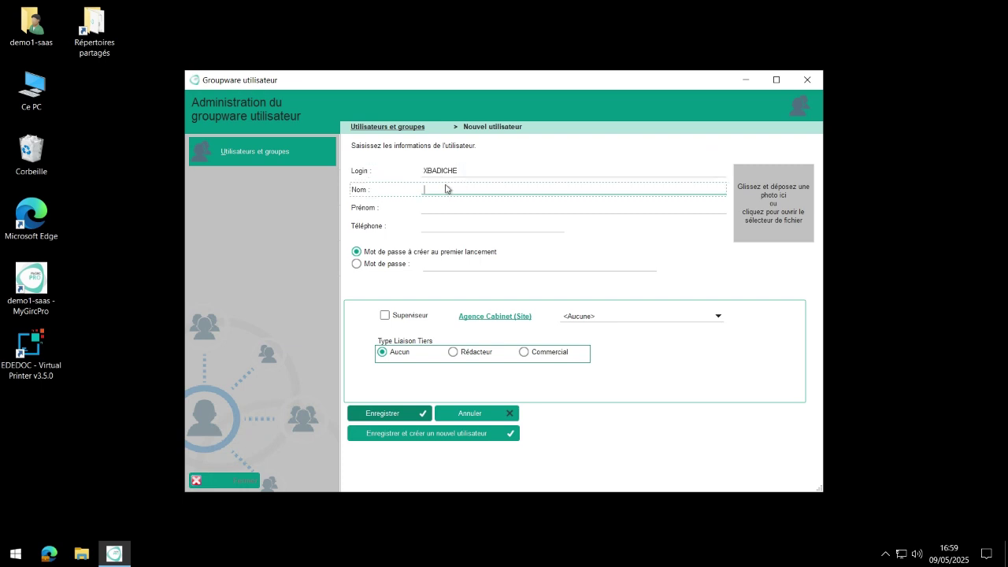
{"action": "key", "text": "Tab"}
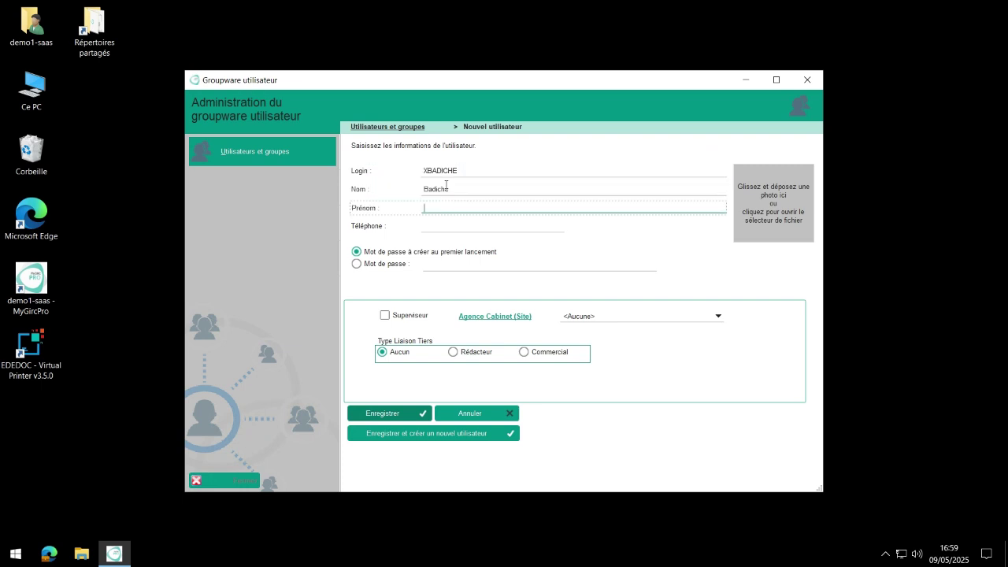
{"action": "left_click", "coordinate": [468, 228]}
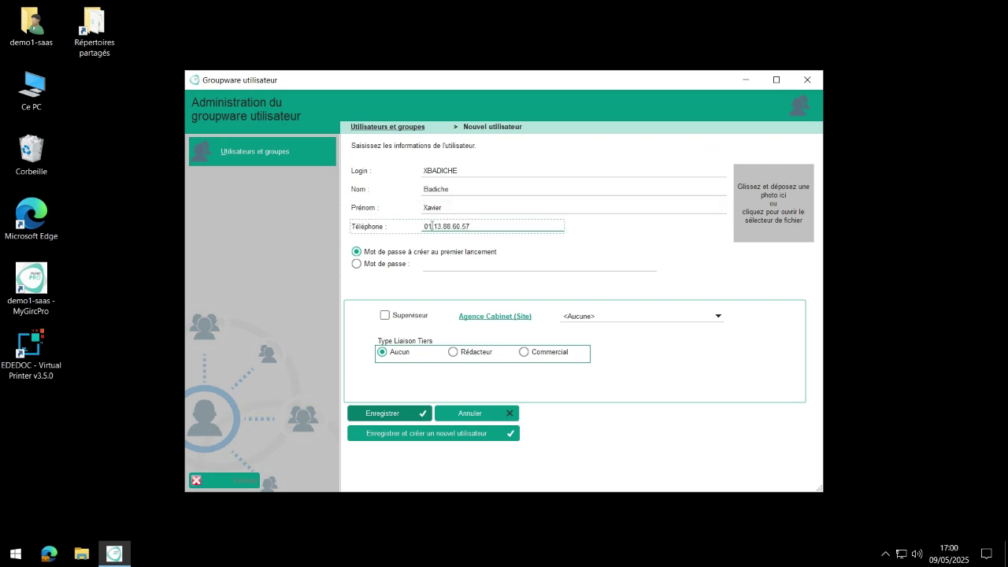
{"action": "left_click", "coordinate": [431, 226]}
{"action": "key", "text": "BackSpace"}
{"action": "key", "text": "Right"}
{"action": "key", "text": "Right"}
{"action": "key", "text": "Right"}
{"action": "key", "text": "Right"}
{"action": "key", "text": "Right"}
{"action": "key", "text": "Right"}
{"action": "key", "text": "Right"}
{"action": "key", "text": "BackSpace"}
{"action": "key", "text": "Right"}
{"action": "key", "text": "Right"}
{"action": "key", "text": "Right"}
Link the user as Rédacteur code XBA and save, opening a blank new-user form.
{"action": "left_click", "coordinate": [454, 353]}
{"action": "left_click", "coordinate": [530, 373]}
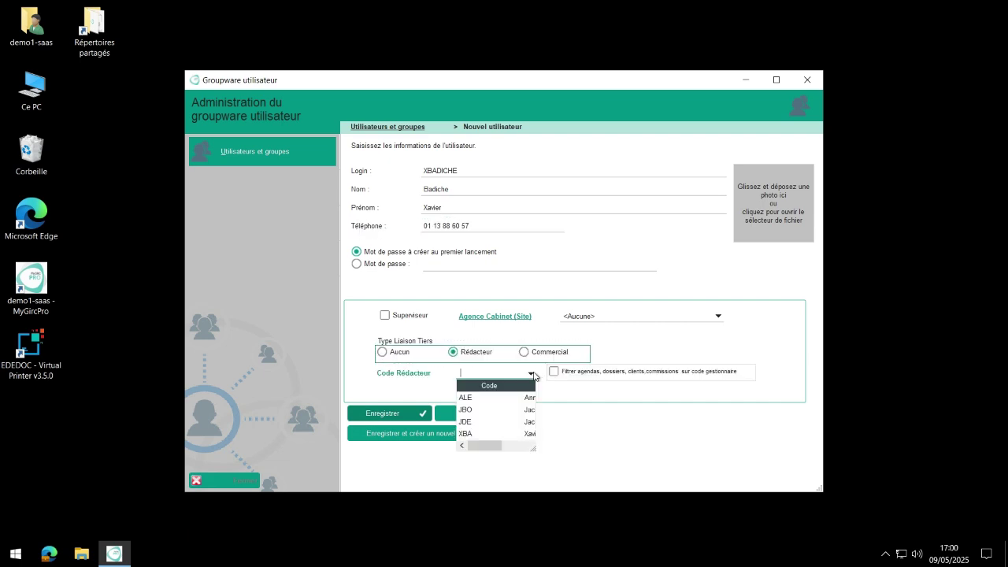
{"action": "left_click", "coordinate": [483, 438]}
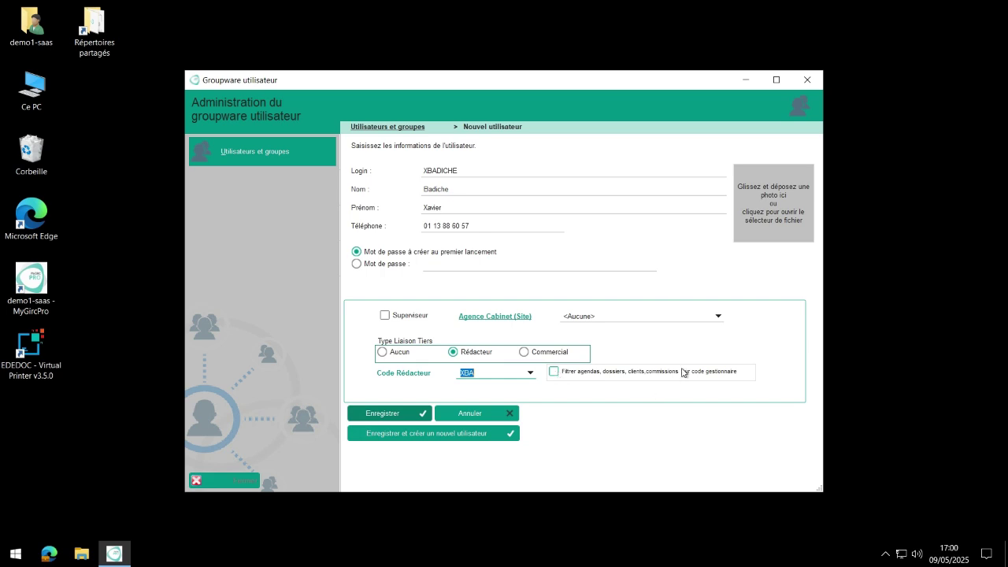
{"action": "left_click", "coordinate": [440, 437]}
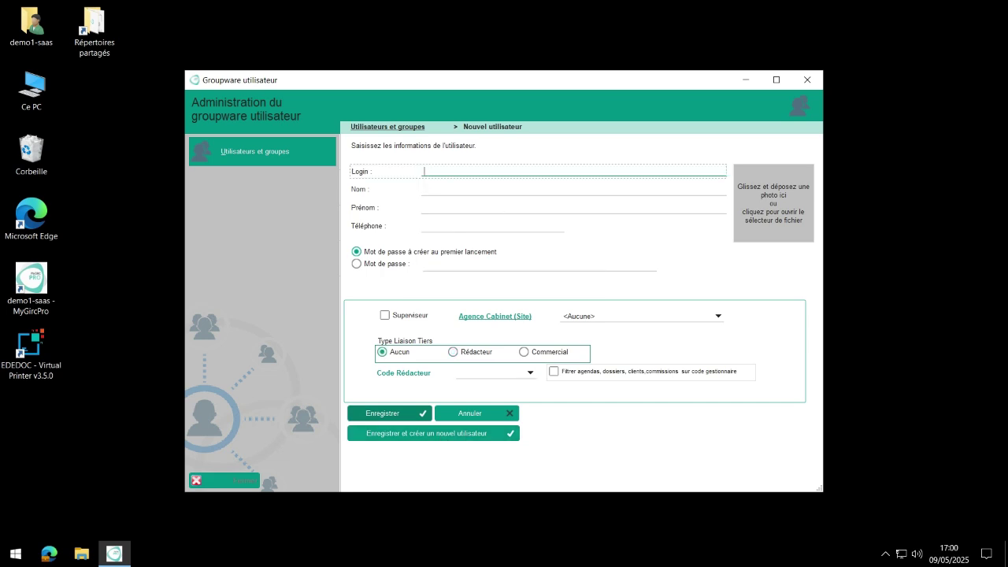
Enter the second user's login, last name and first name.
{"action": "key", "text": "Tab"}
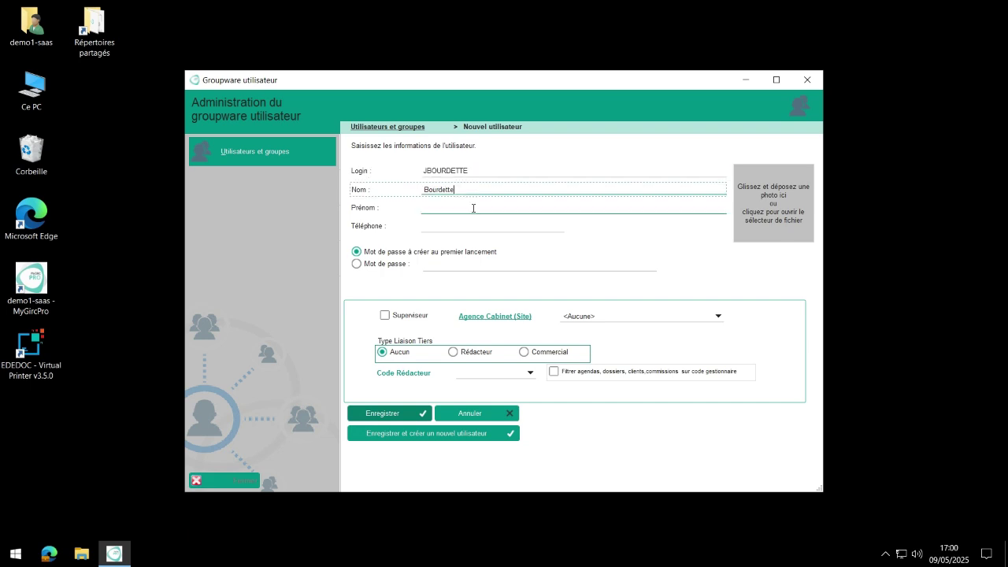
{"action": "key", "text": "Tab"}
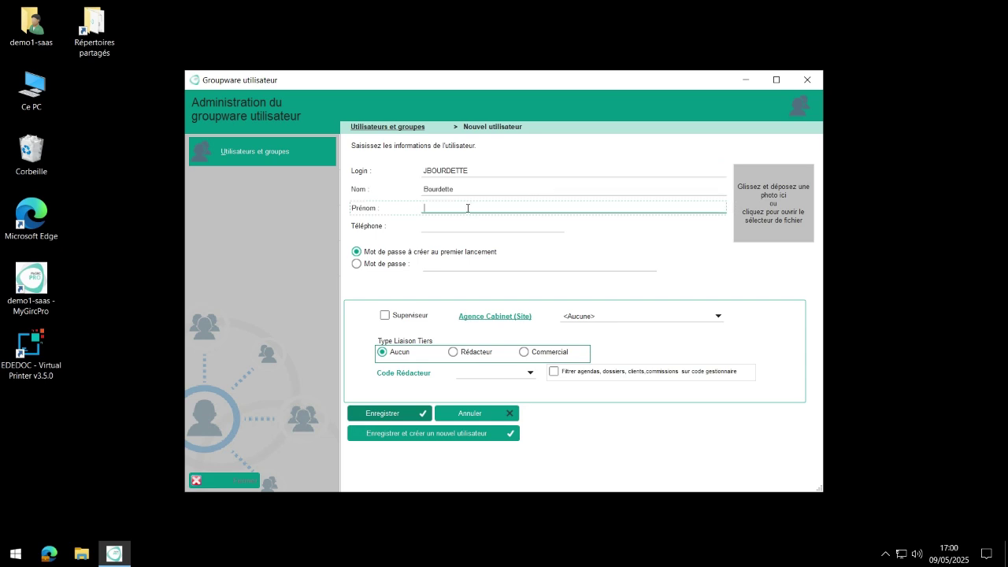
Link the user as Rédacteur JBO with agendas, files and clients filtered, and save.
{"action": "left_click", "coordinate": [454, 352]}
{"action": "left_click", "coordinate": [526, 374]}
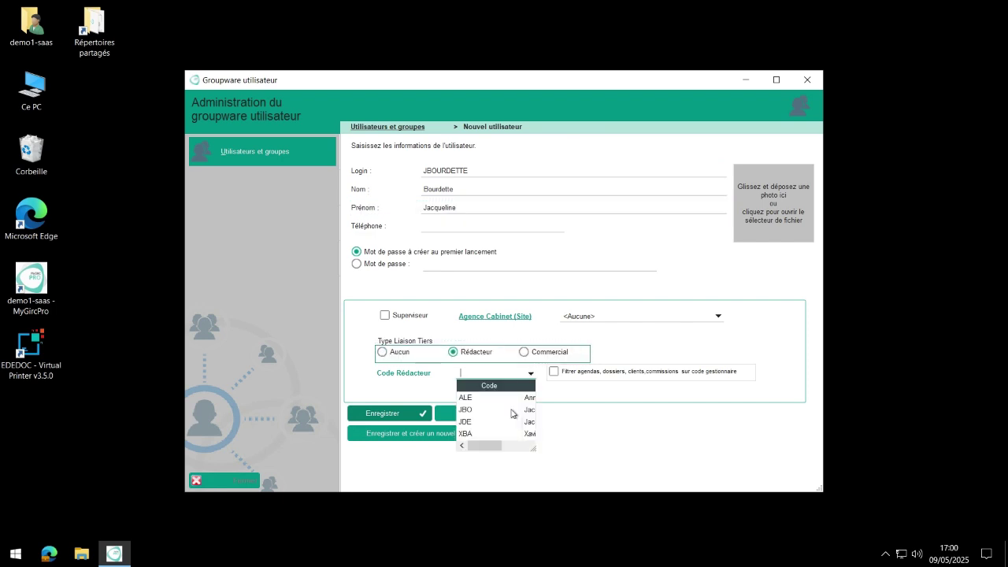
{"action": "left_click", "coordinate": [512, 410]}
{"action": "left_click", "coordinate": [554, 371]}
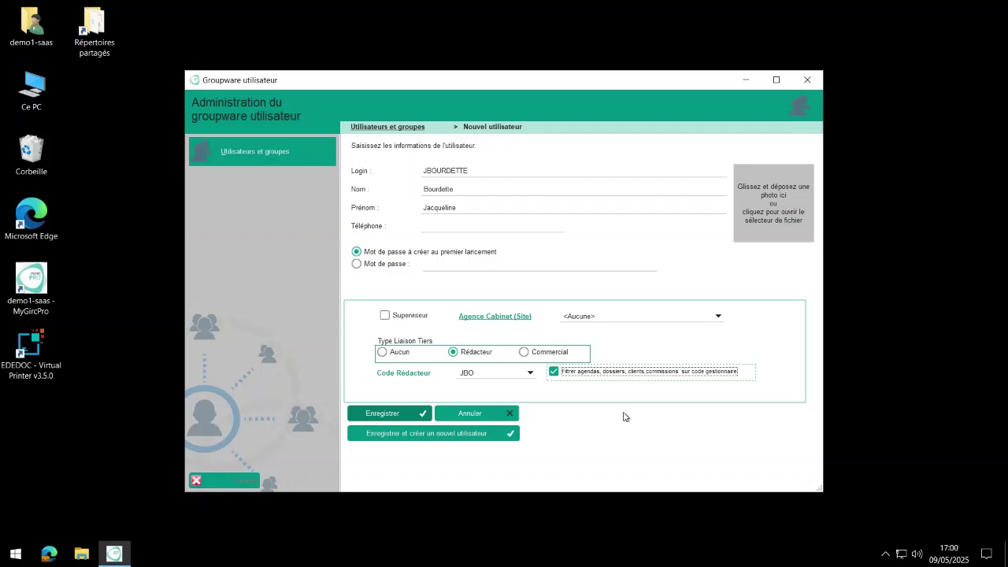
{"action": "left_click", "coordinate": [432, 434]}
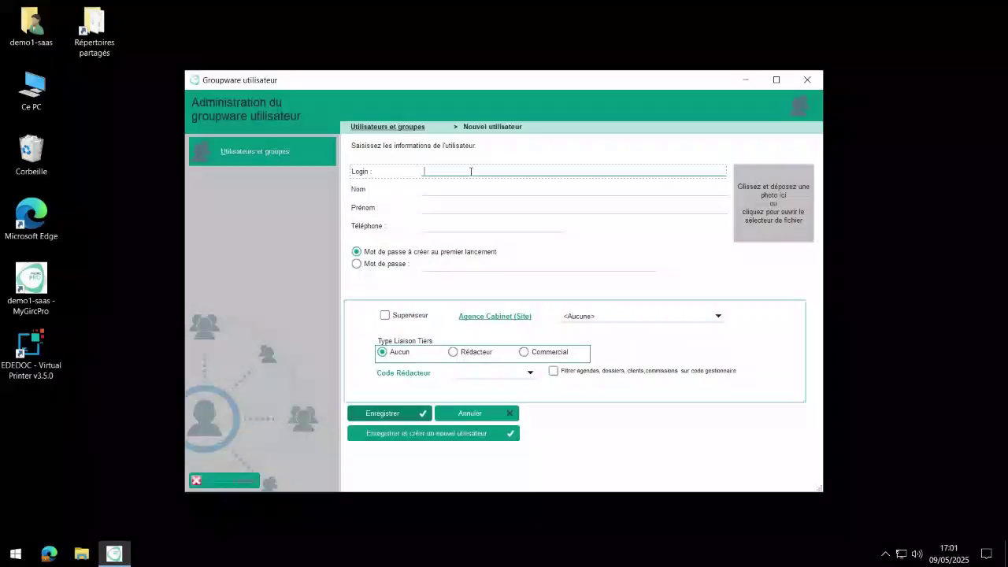
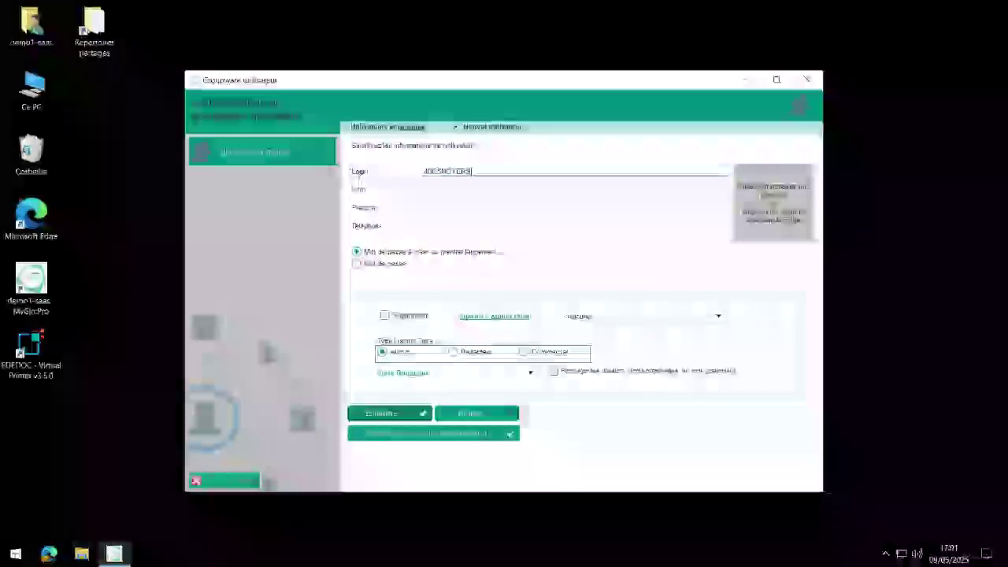